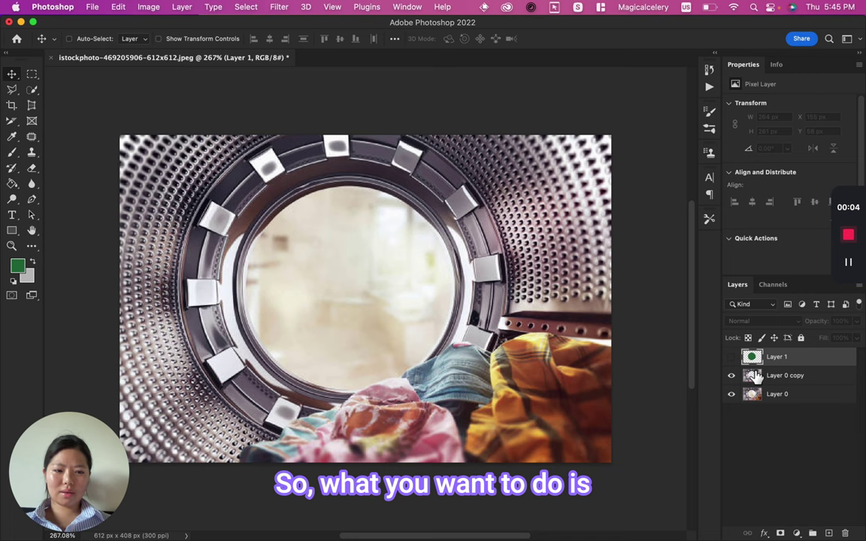
- Paint the washing machine's round door opening solid green with the Brush on a new layer above Layer 0
left_click(789, 392)
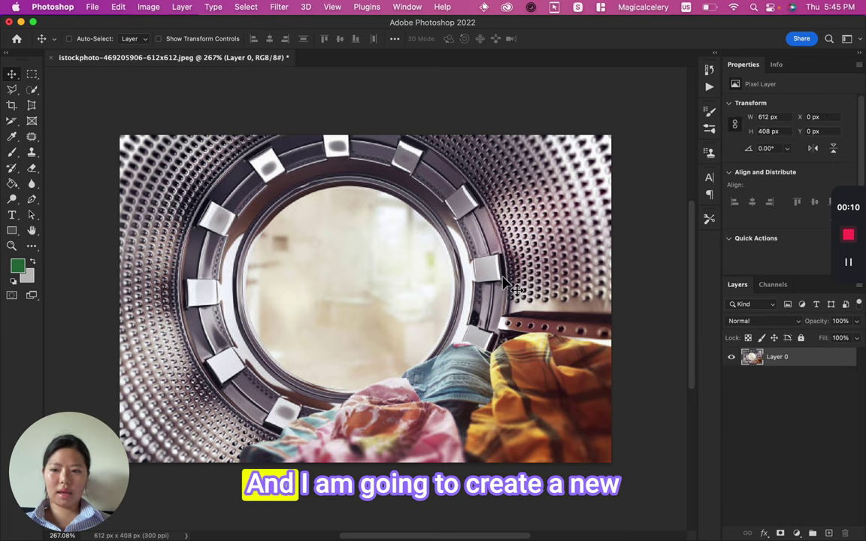
key("b")
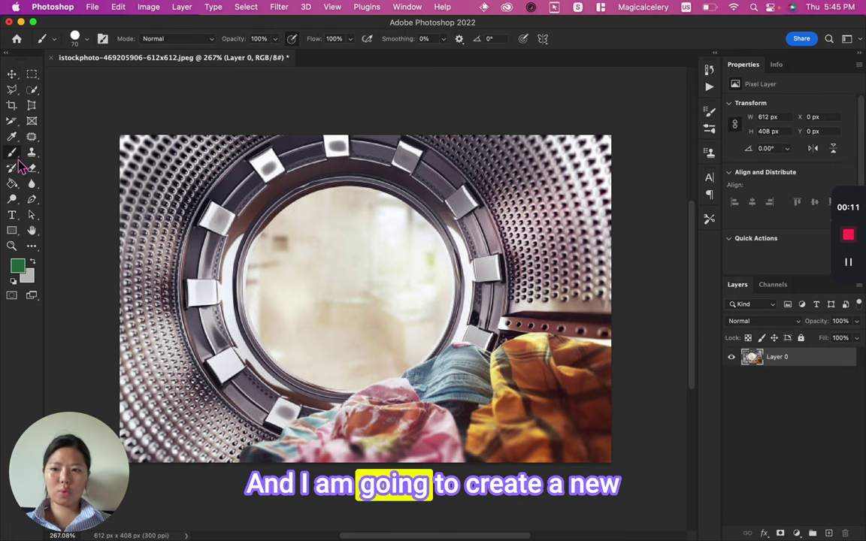
left_click(829, 533)
mouse_move(335, 260)
left_mouse_down()
mouse_move(285, 241)
mouse_move(282, 256)
left_mouse_up()
mouse_move(278, 292)
left_mouse_down()
mouse_move(293, 330)
mouse_move(368, 353)
mouse_move(418, 298)
mouse_move(400, 230)
mouse_move(388, 231)
left_mouse_up()
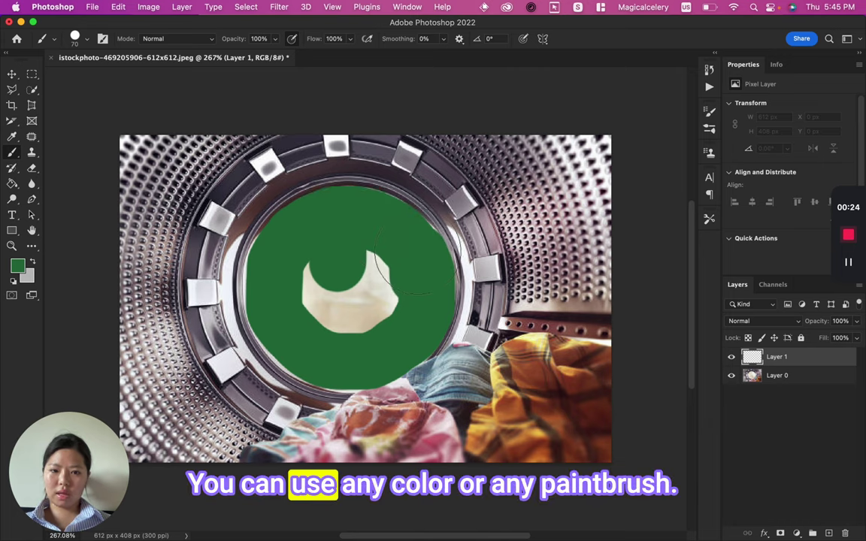
mouse_move(350, 286)
left_mouse_down()
mouse_move(323, 267)
mouse_move(342, 271)
left_mouse_up()
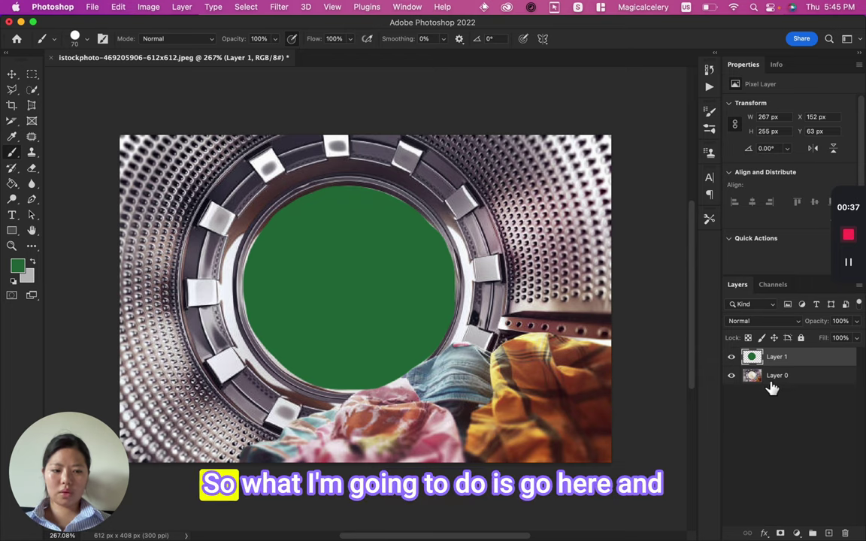
- Duplicate Layer 0 and load the green circle's outline from Layer 1 as a selection
left_click(796, 377)
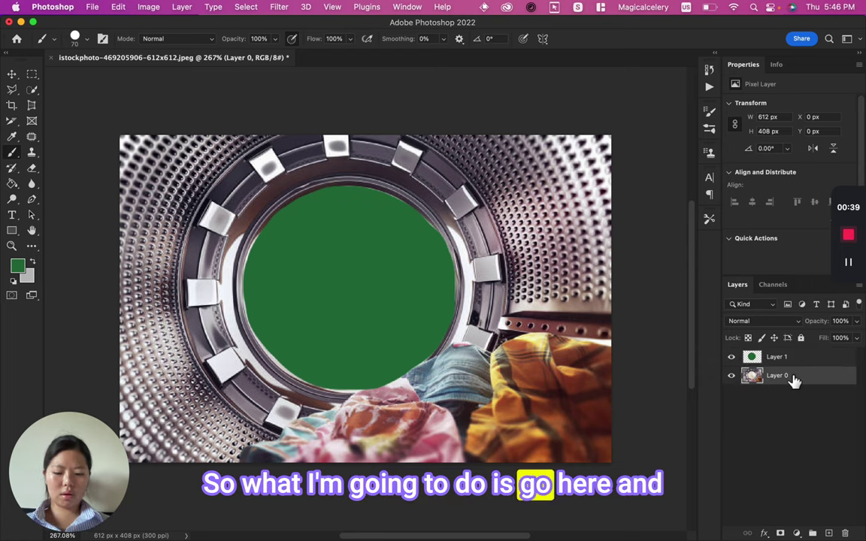
key("super+j")
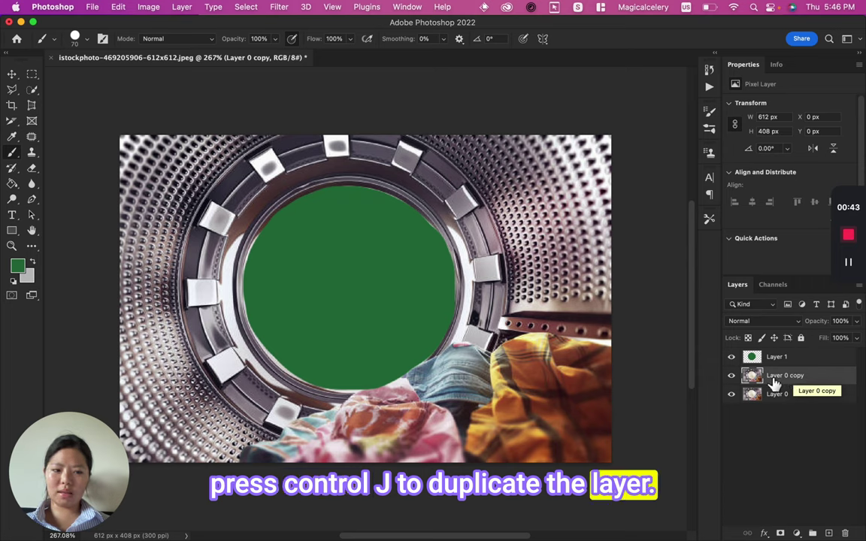
left_click(763, 360)
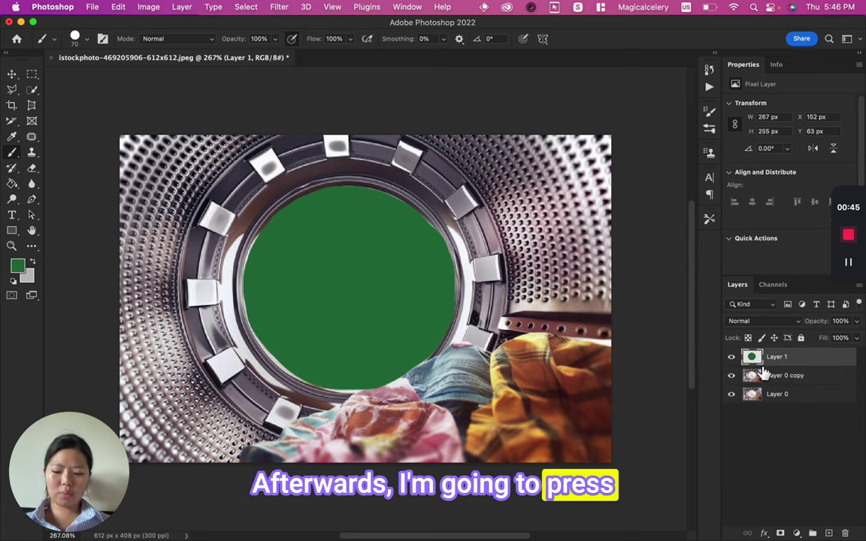
left_click(754, 360, "super")
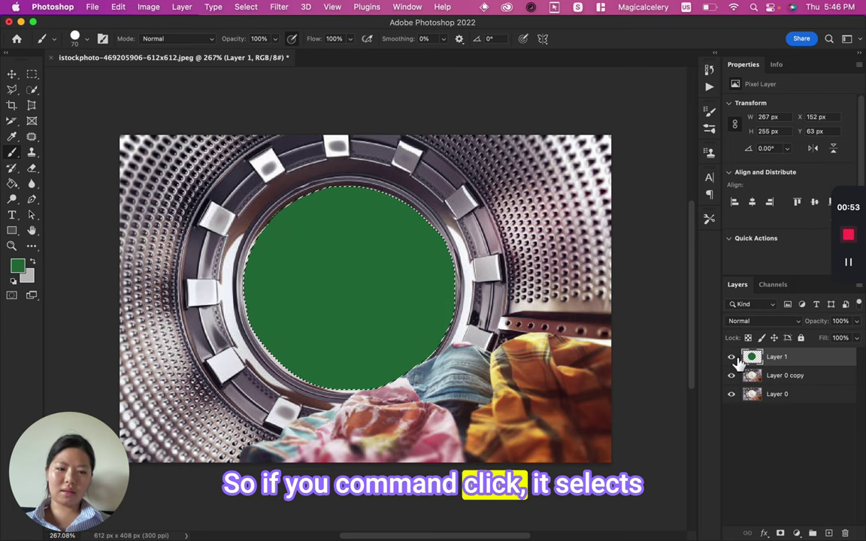
- Cut the selected circle out of Layer 0 copy with Layer 1 and Layer 0 hidden, and deselect
left_click(12, 74)
left_click(731, 357)
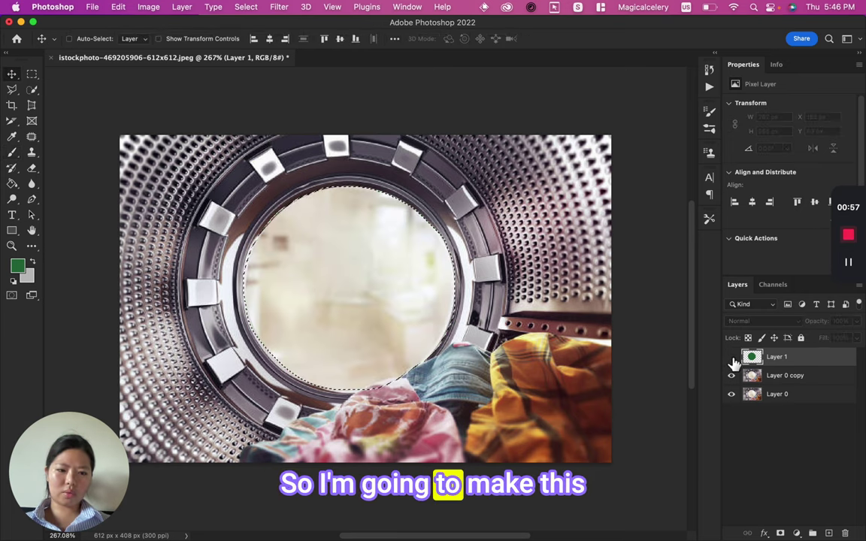
left_click(776, 378)
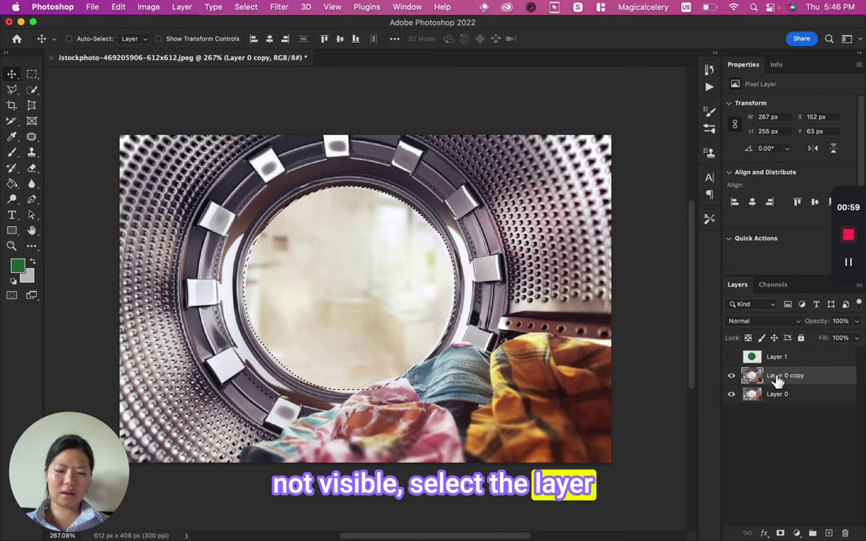
left_click(732, 396)
key("super+d")
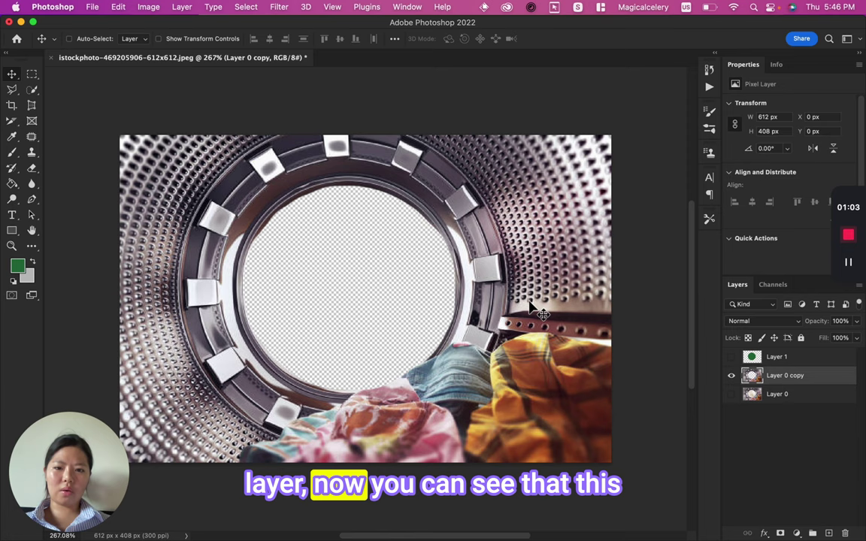
left_click_drag(301, 252, 365, 390)
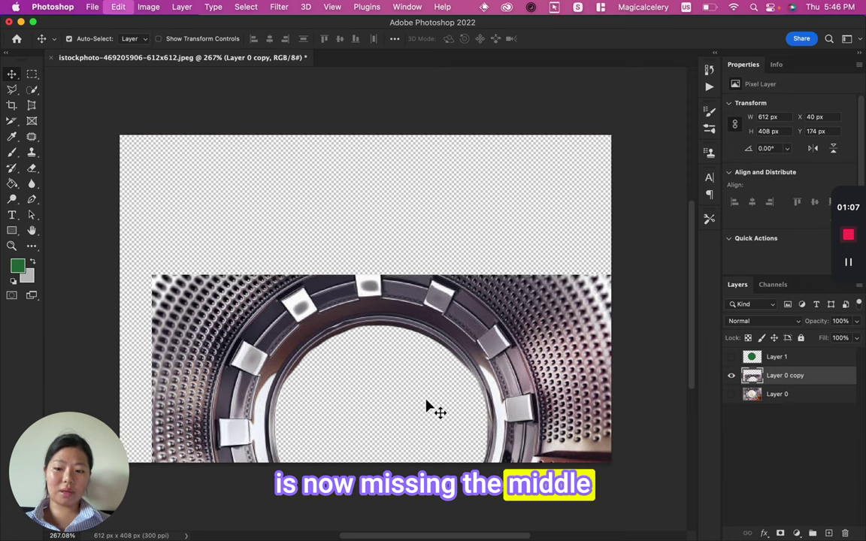
key("super+z")
- Show Layer 0 again and delete the green Layer 1
left_click(732, 393)
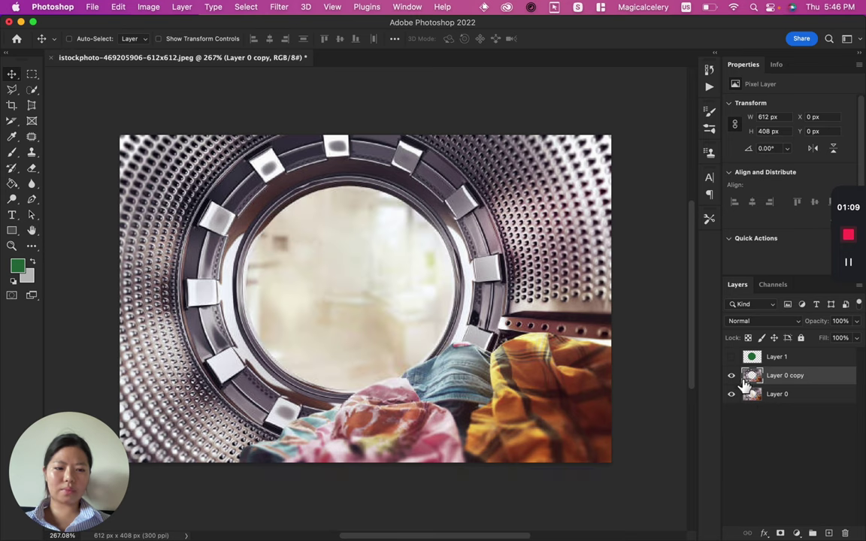
left_click(778, 359)
key("Delete")
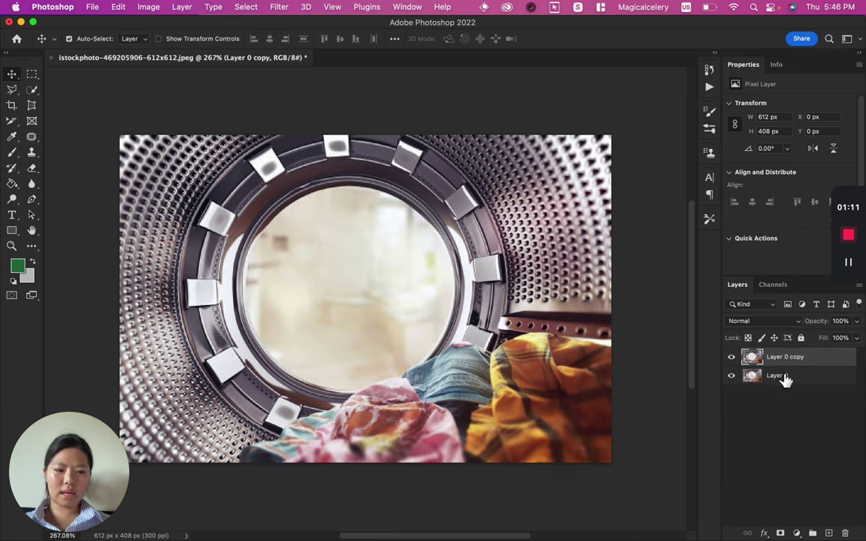
- Quick-export both Layer 0 copy and Layer 0 as PNG files to the Downloads folder
left_click(782, 378, "shift")
right_click(786, 375)
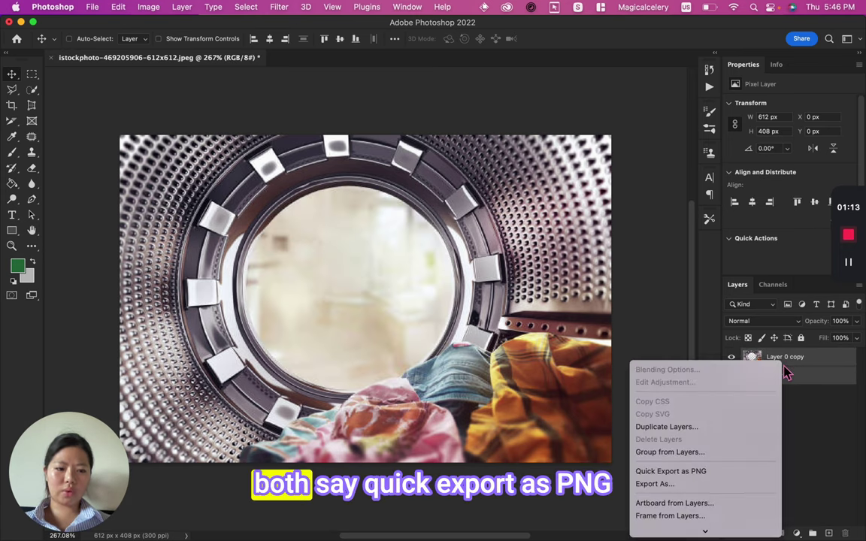
left_click(697, 472)
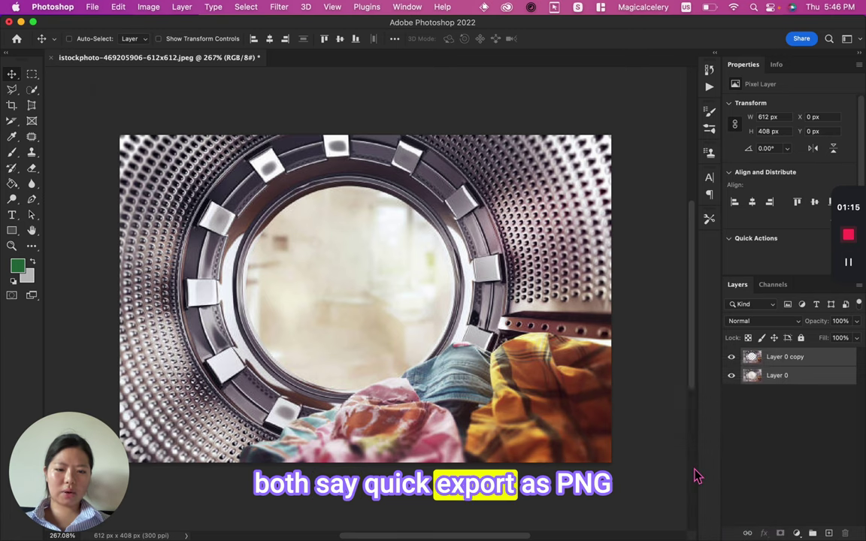
left_click(742, 410)
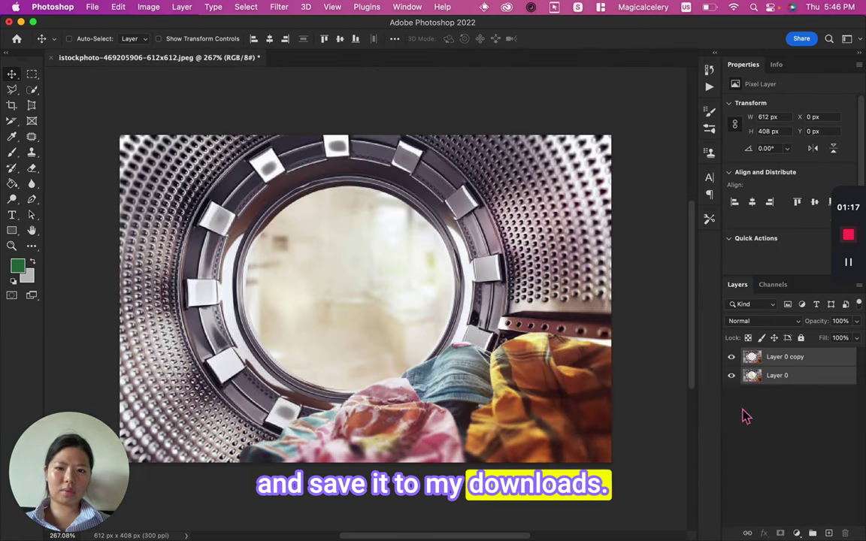
- Switch to Effect House and create a new project
key("F4")
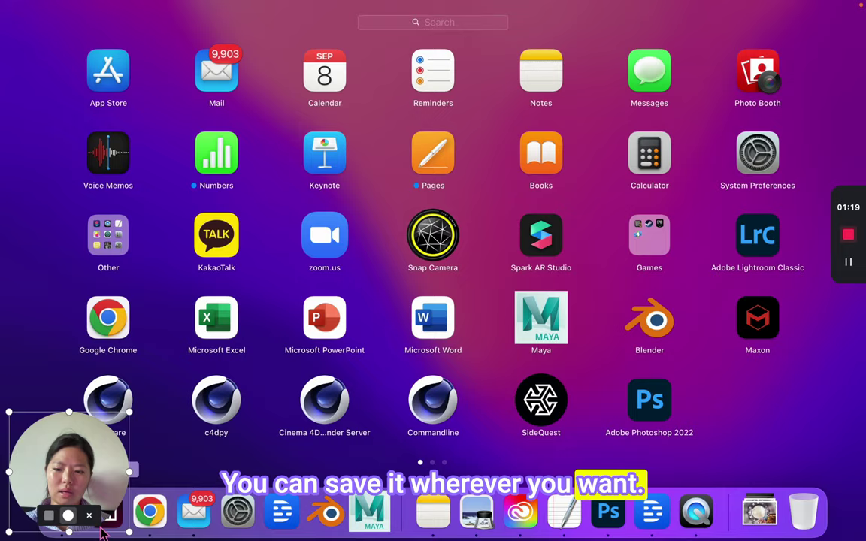
left_click_drag(106, 502, 106, 454)
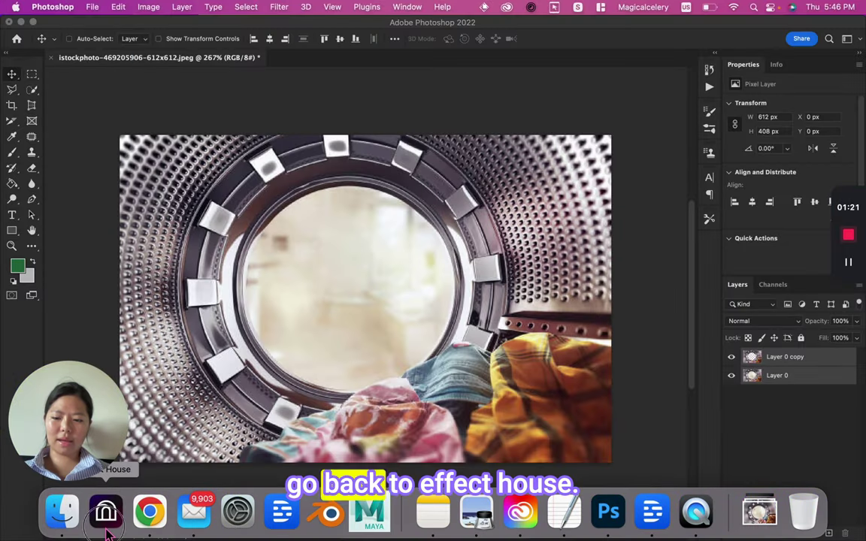
left_click(107, 527)
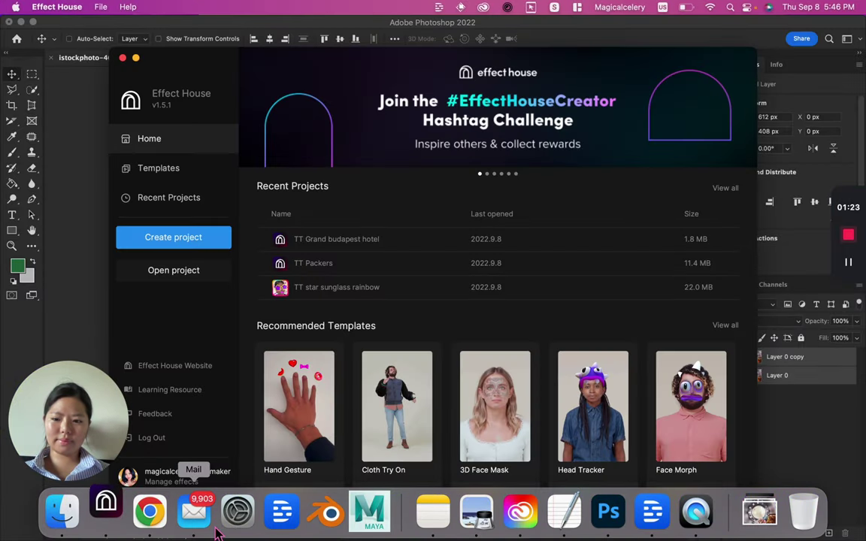
left_click(184, 236)
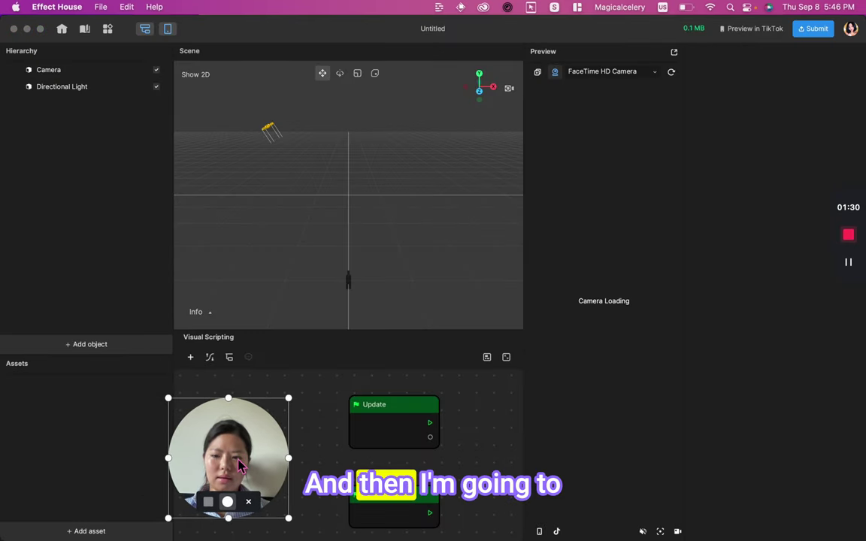
- Add a portrait segmentation object with a background to the scene
left_click(125, 349)
left_click(135, 302)
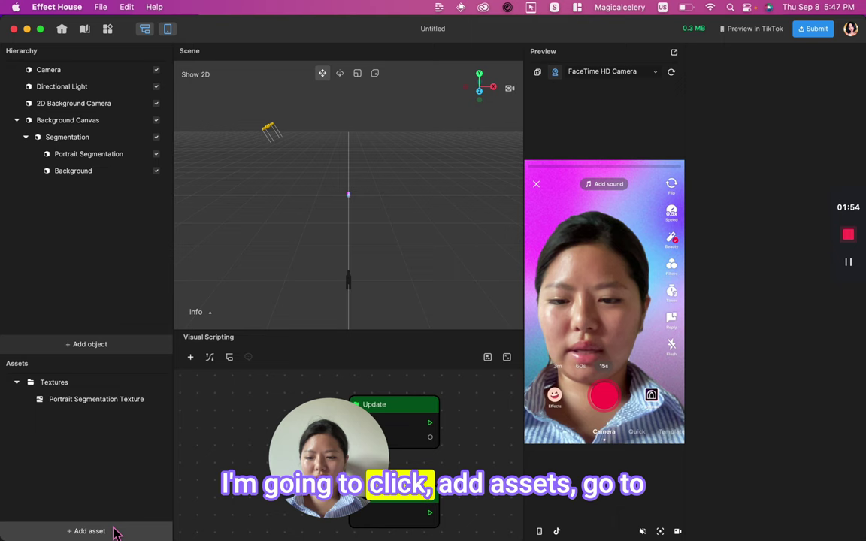
- Import Layer 0.png and Layer 0 copy.png from the Downloads folder as texture assets
left_click(115, 532)
mouse_move(106, 425)
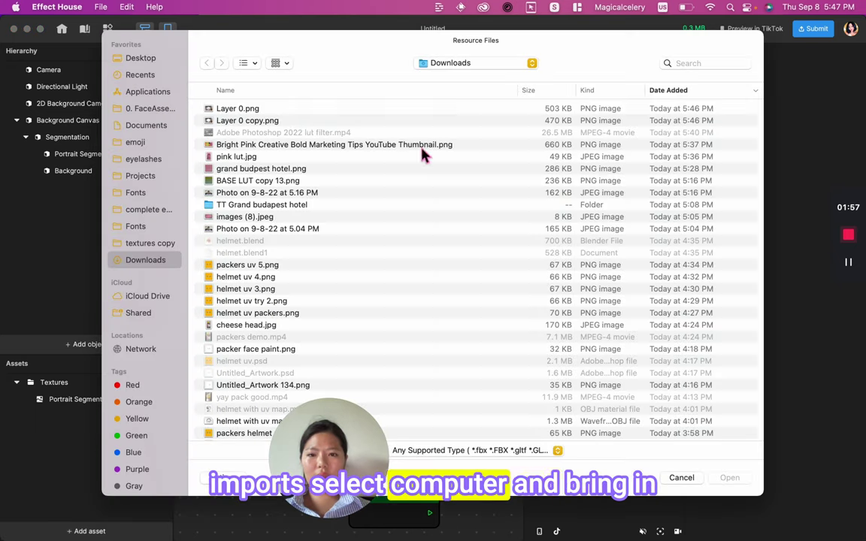
left_click(272, 121)
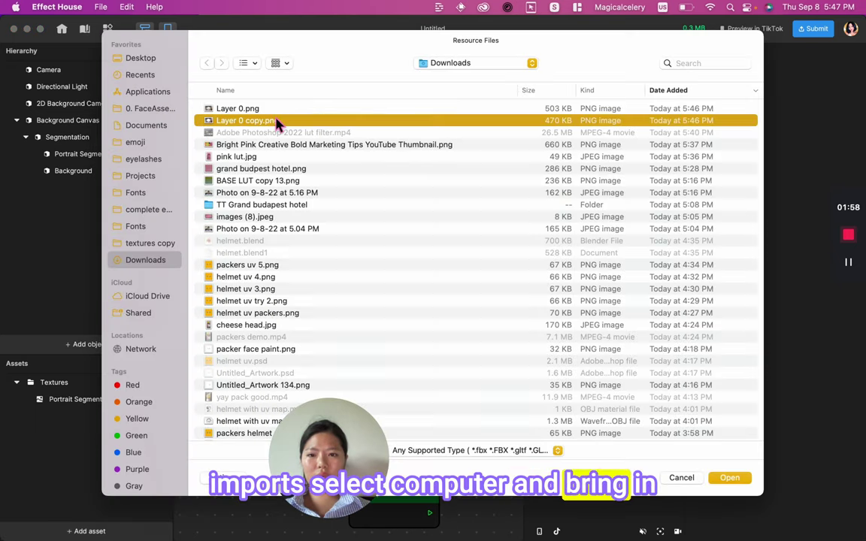
left_click(267, 110, "shift")
key("Return")
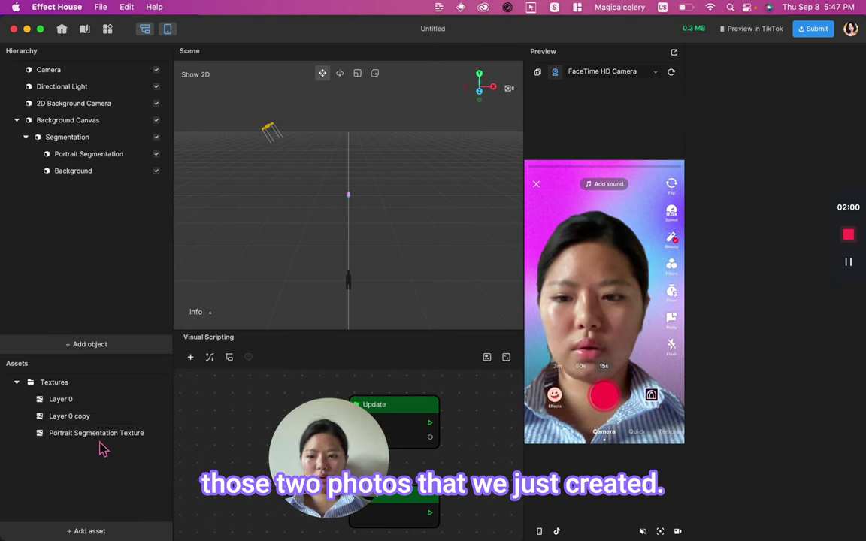
- Set the Background object's image texture to Layer 0
left_click(65, 175)
left_click(791, 259)
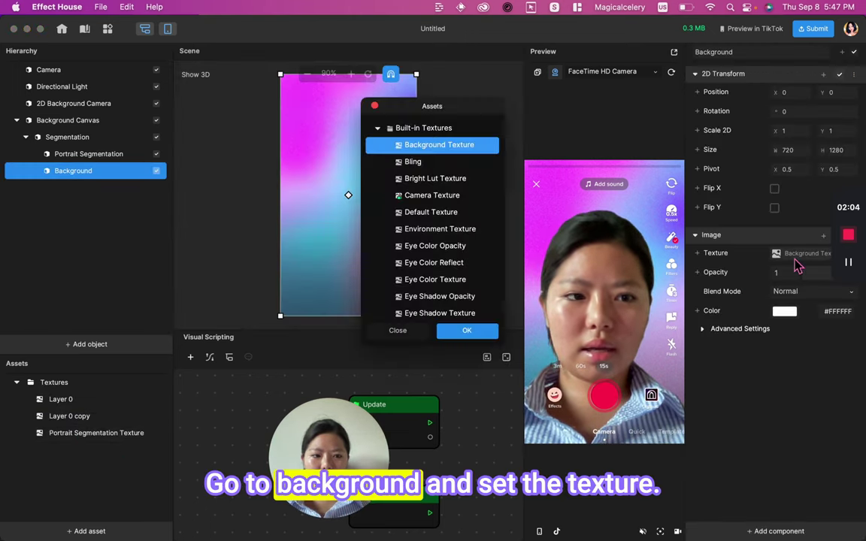
scroll(443, 201, "down", 10)
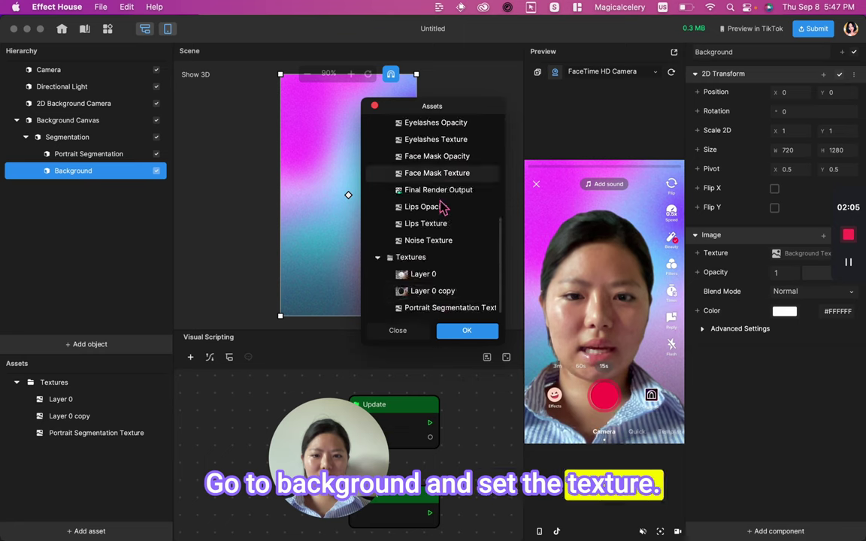
left_click(434, 276)
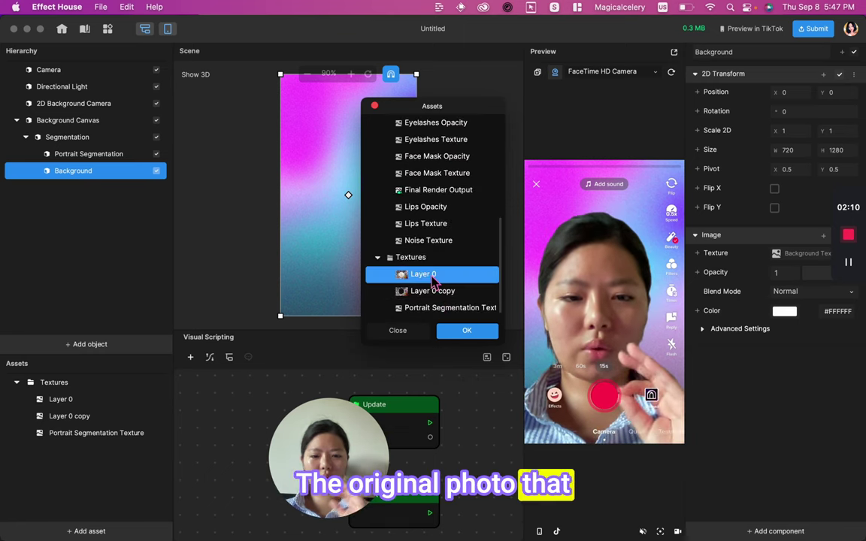
left_click(473, 340)
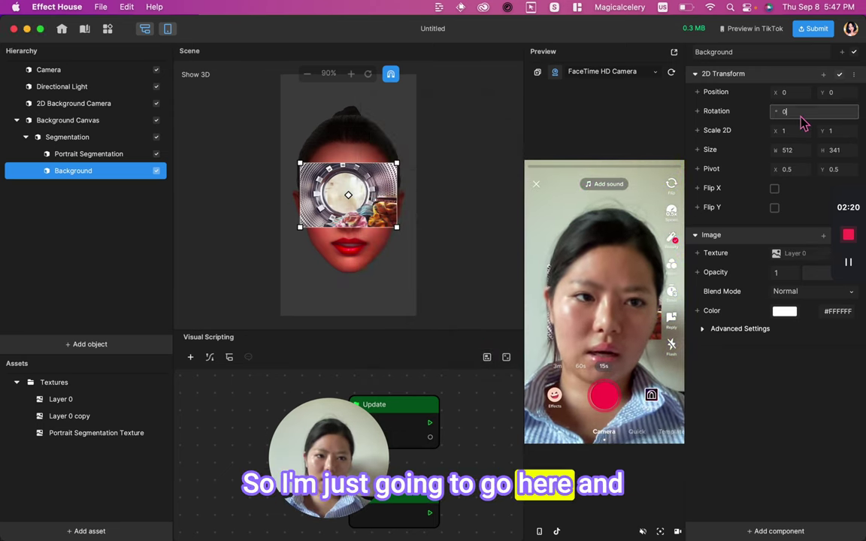
- Rotate the Background image to 270 degrees and enlarge it to 1280 by 853, centred so it covers the whole screen
type("270")
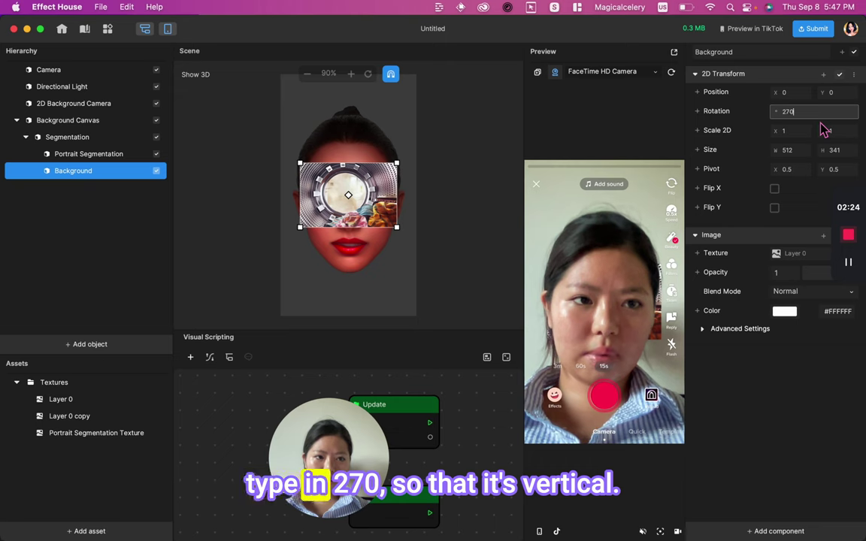
key("Return")
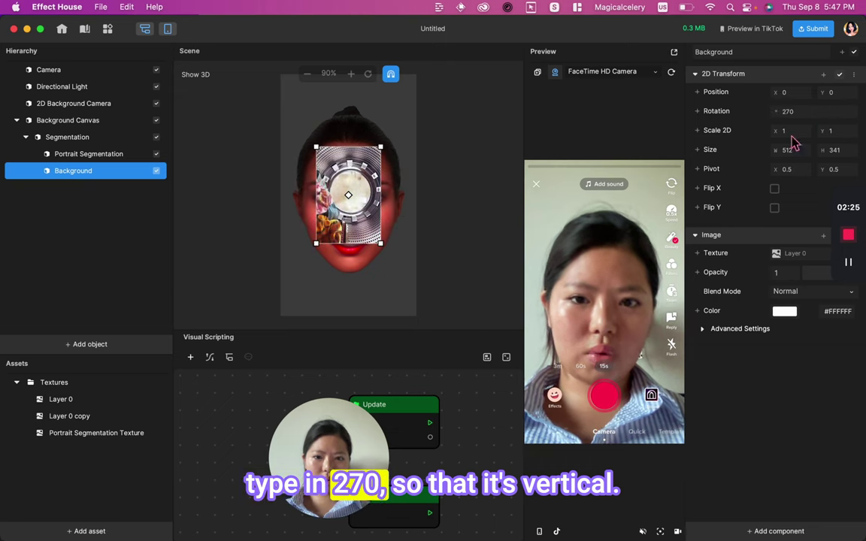
left_click_drag(379, 235, 366, 274)
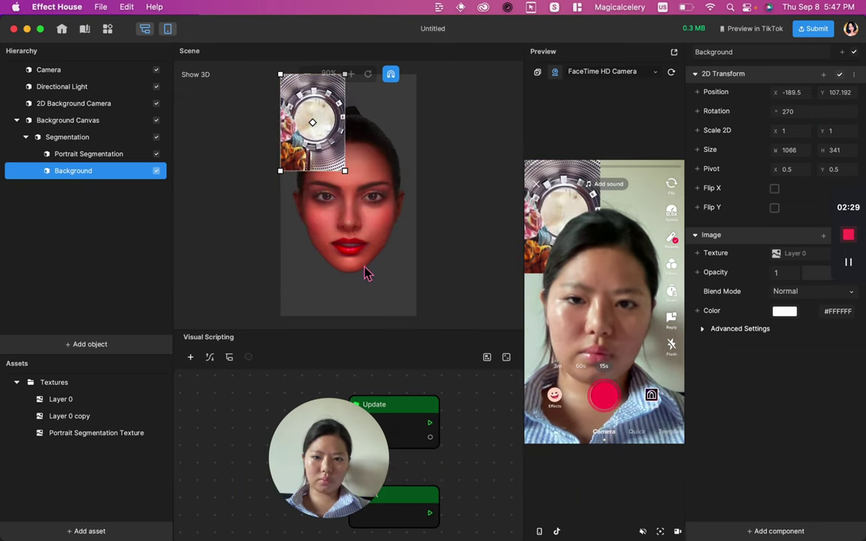
left_click_drag(352, 174, 454, 319)
left_click_drag(444, 267, 424, 270)
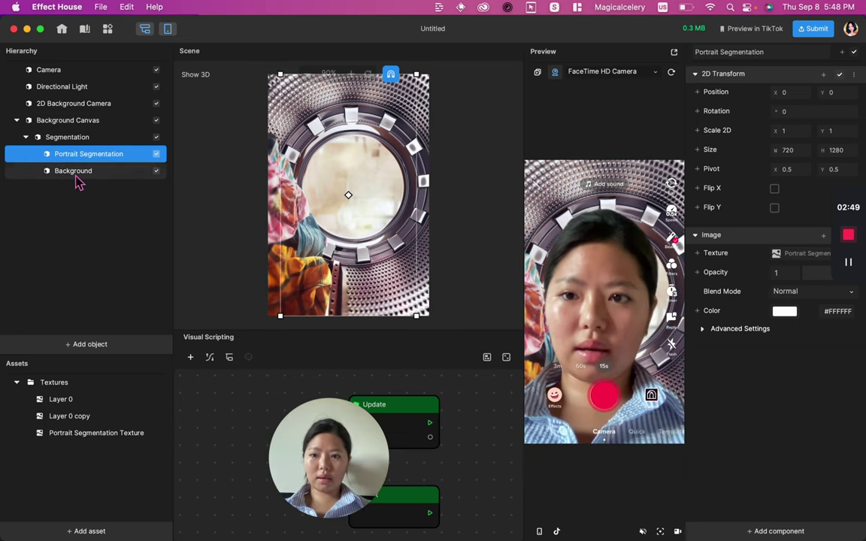
- Duplicate the Background object within the Segmentation group
left_click(76, 177)
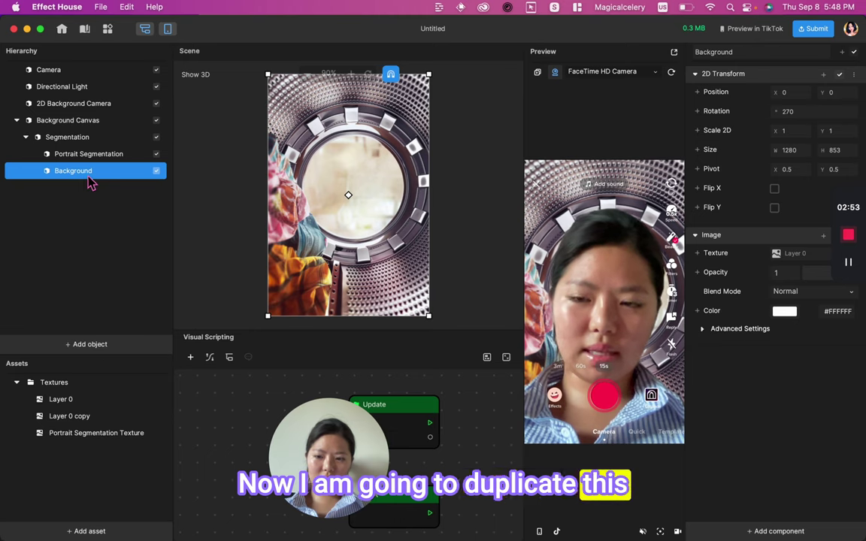
key("super+d")
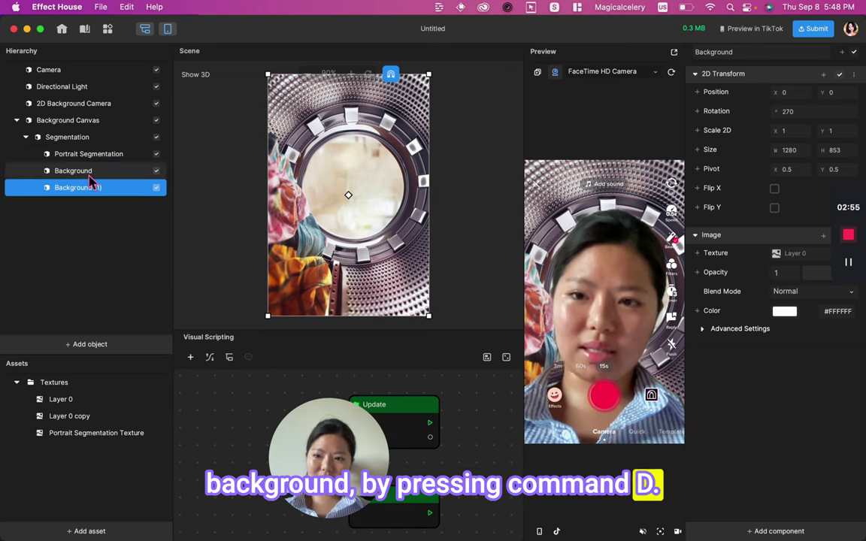
- Move Background (1) above Portrait Segmentation in the Segmentation group and set its image texture to Layer 0 copy
left_click_drag(91, 191, 85, 155)
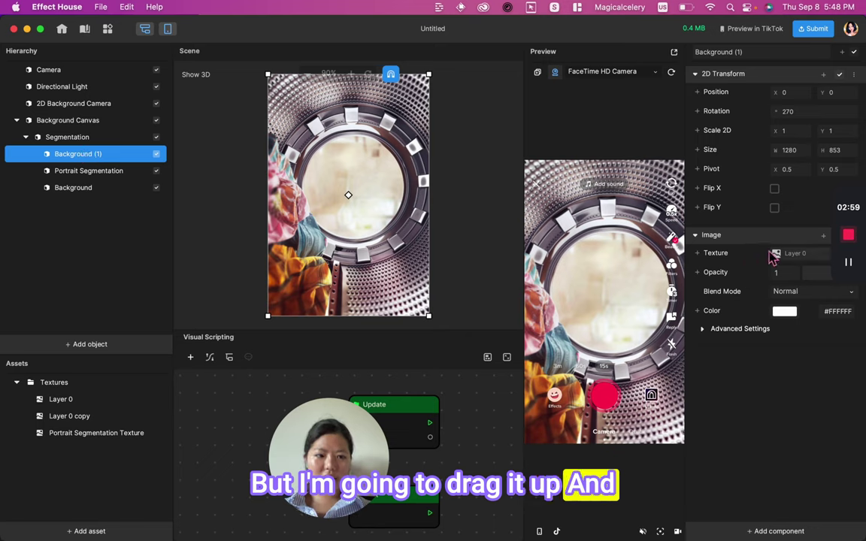
left_click(805, 256)
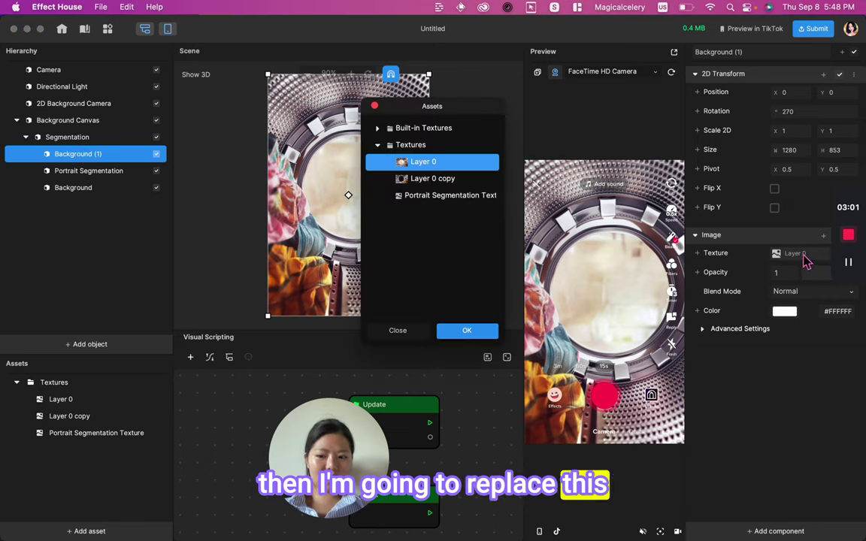
left_click(433, 178)
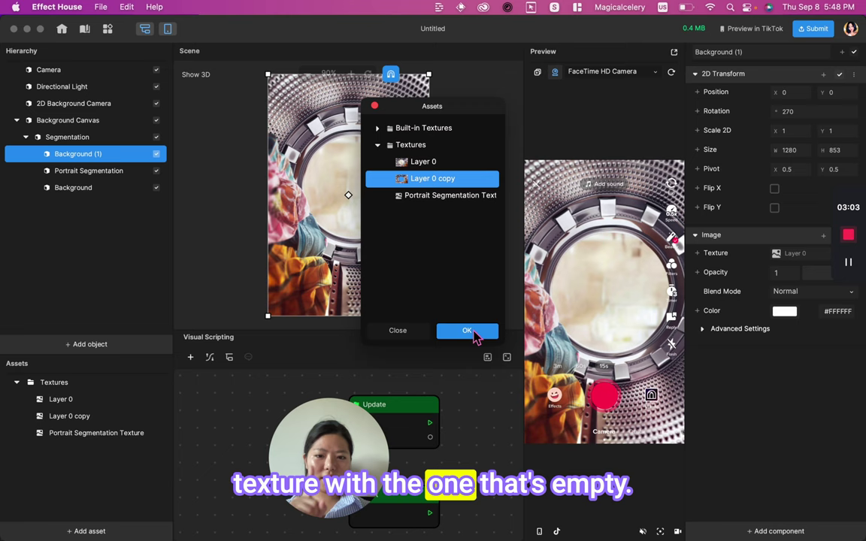
left_click(472, 333)
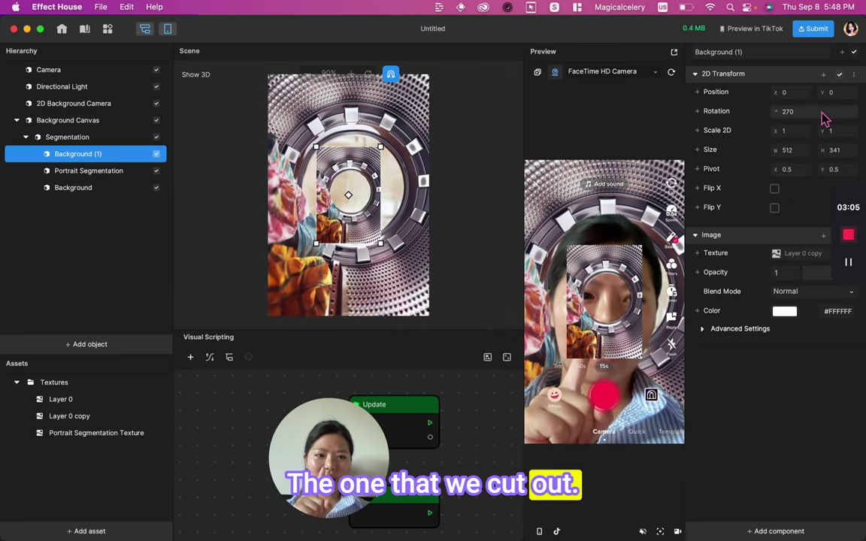
- Enlarge the Background (1) image to 1280 by 853, centred so it exactly overlays the Background image
left_click_drag(351, 208, 338, 170)
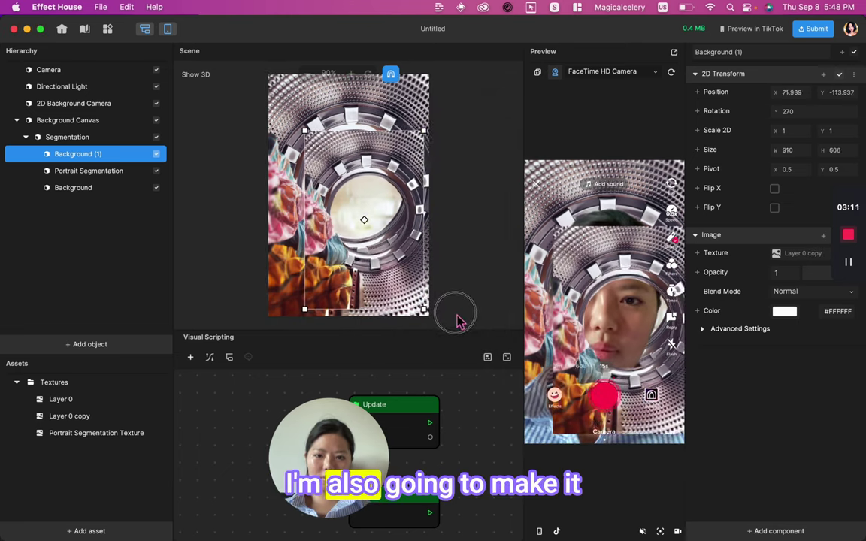
left_click_drag(458, 315, 462, 324)
left_click_drag(417, 288, 428, 316)
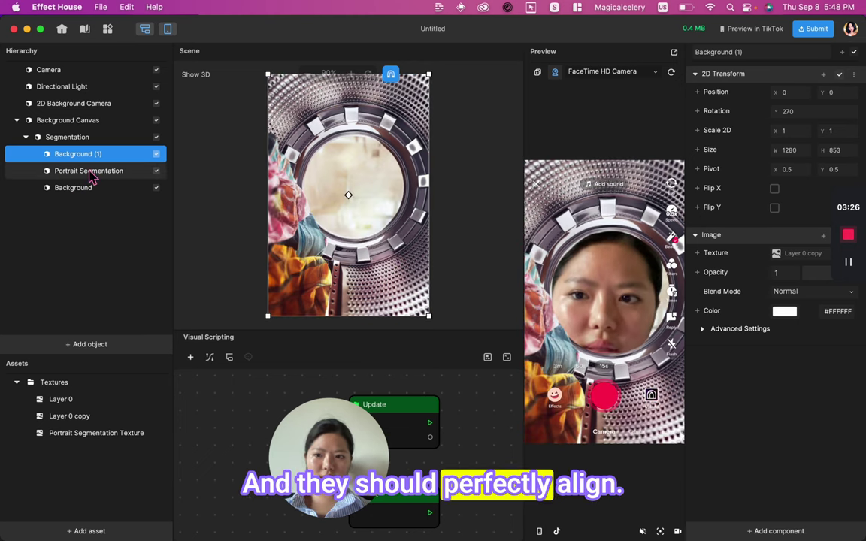
- Select Portrait Segmentation, enlarge the visual scripting area, and add a Transit by Time node beside the Start node
left_click(96, 171)
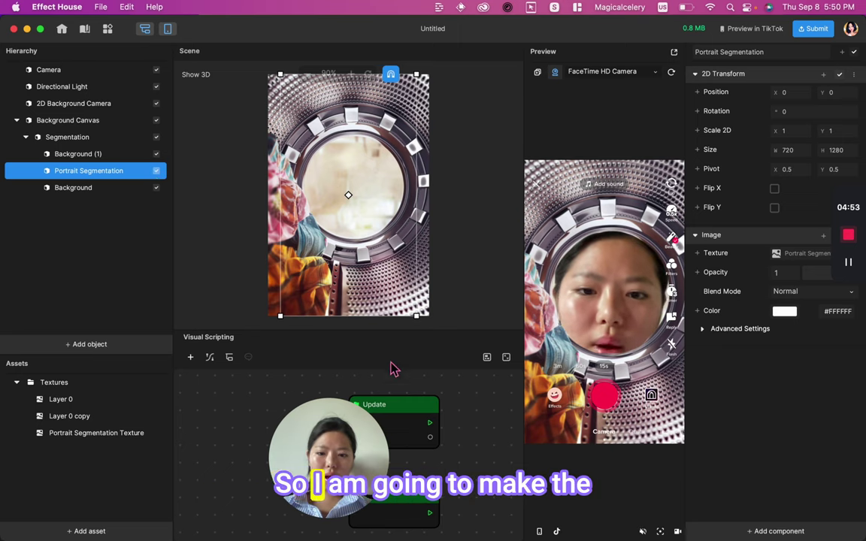
left_click_drag(336, 437, 139, 441)
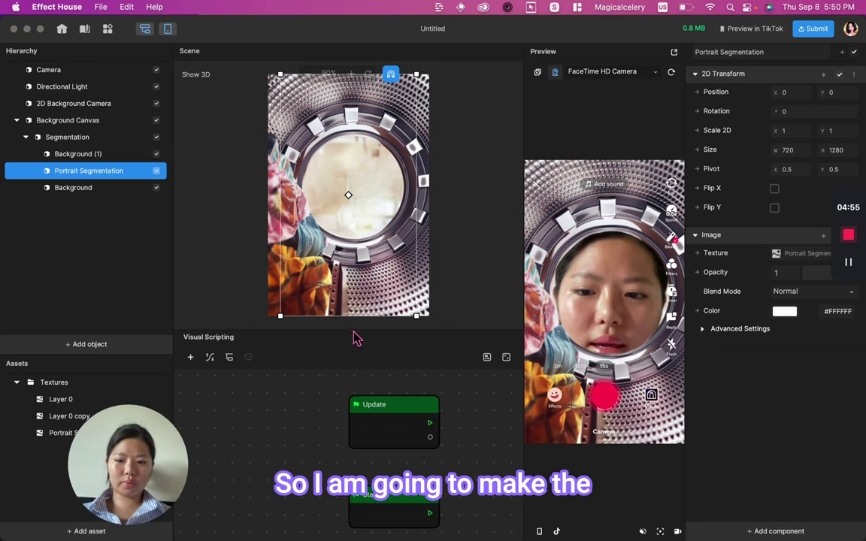
left_click_drag(356, 331, 359, 177)
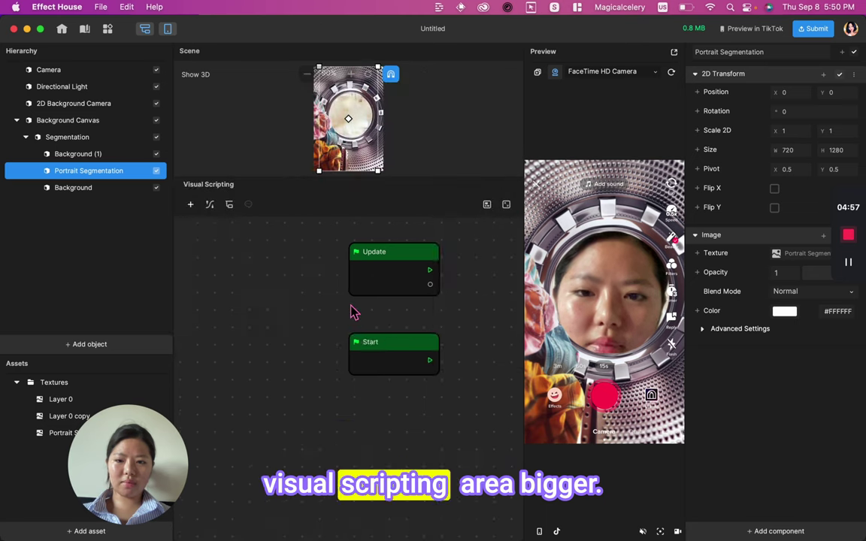
right_click(339, 294)
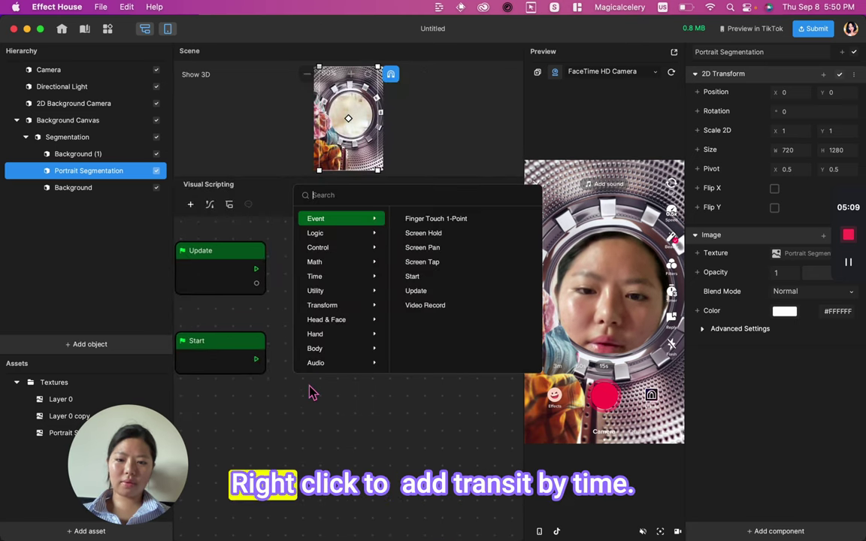
type("tran")
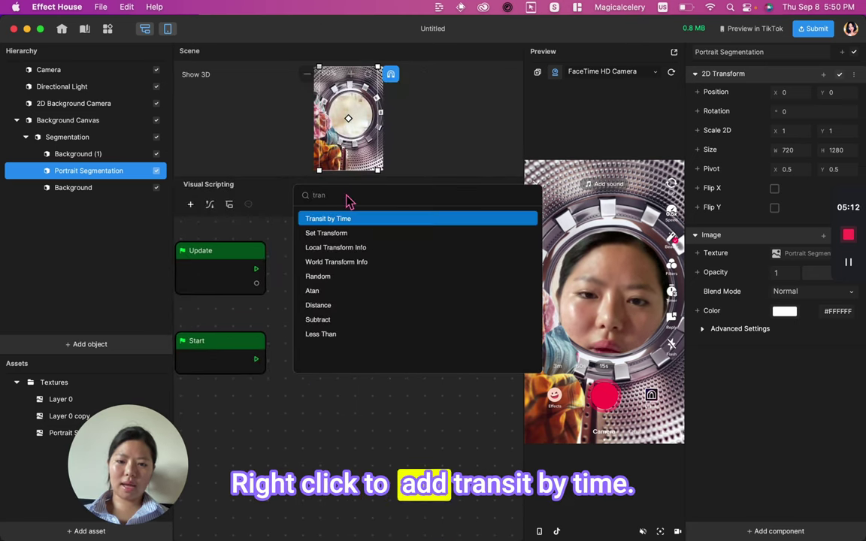
left_click(349, 218)
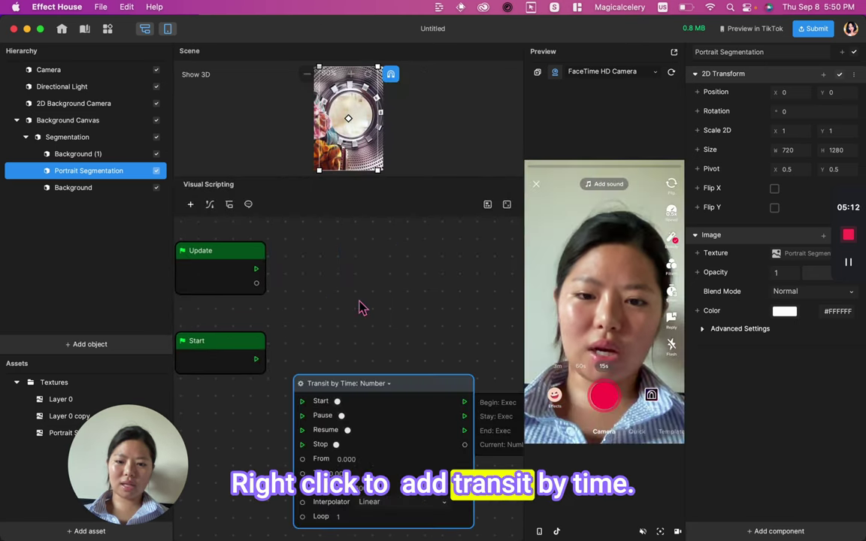
left_click_drag(379, 384, 430, 326)
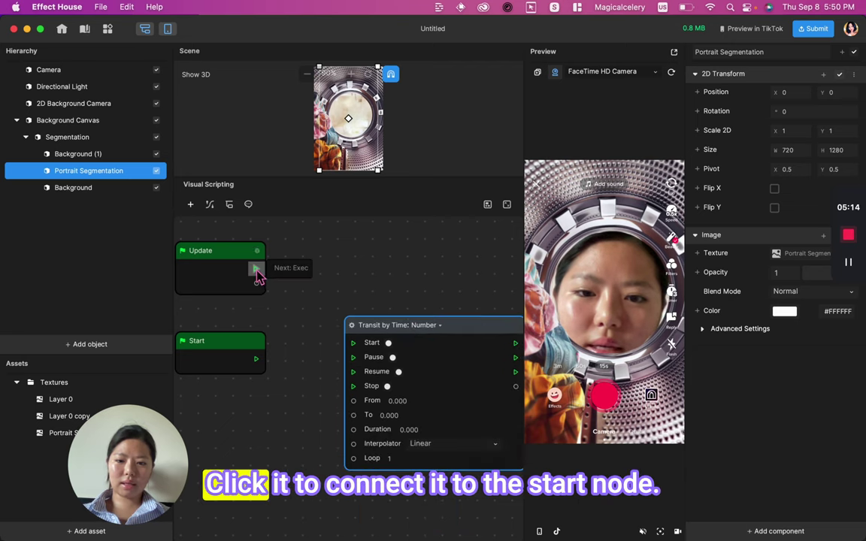
- Connect the Start node's output to the Start input of Transit by Time and move that node closer to it
left_click_drag(256, 268, 292, 330)
left_click(281, 363)
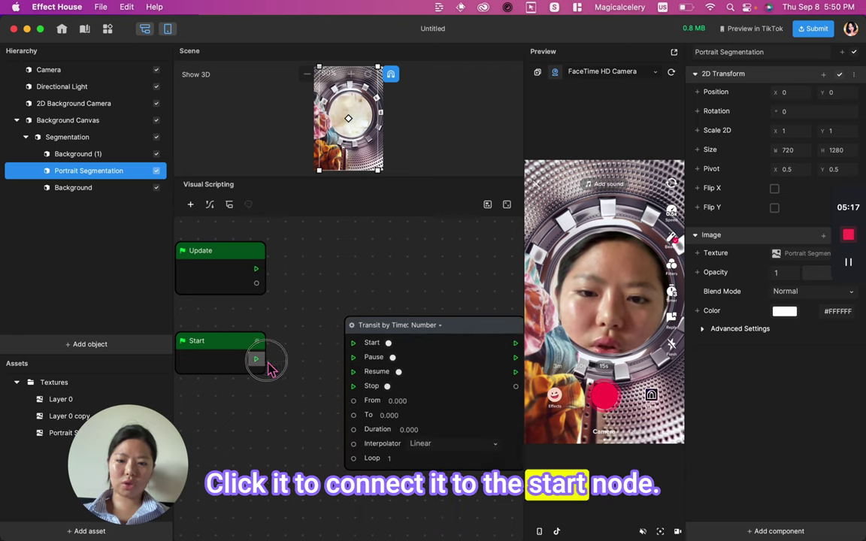
left_click_drag(259, 360, 352, 343)
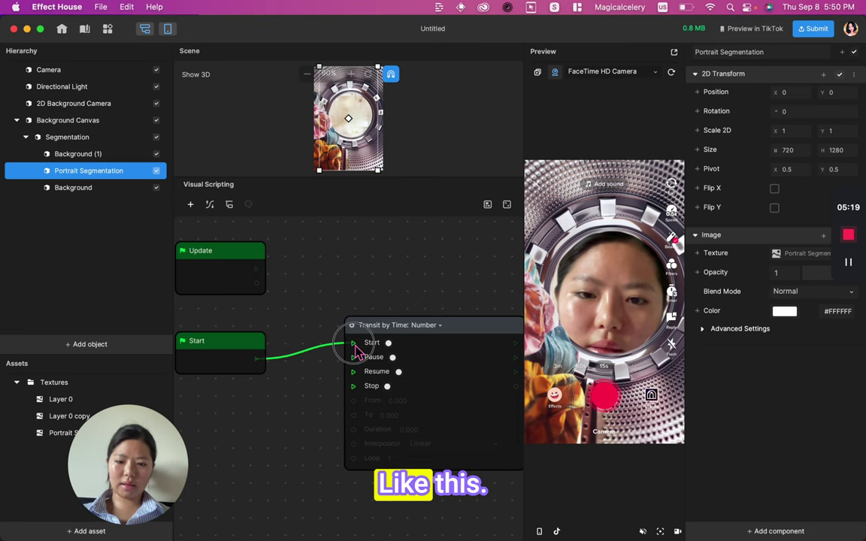
left_click_drag(400, 326, 352, 303)
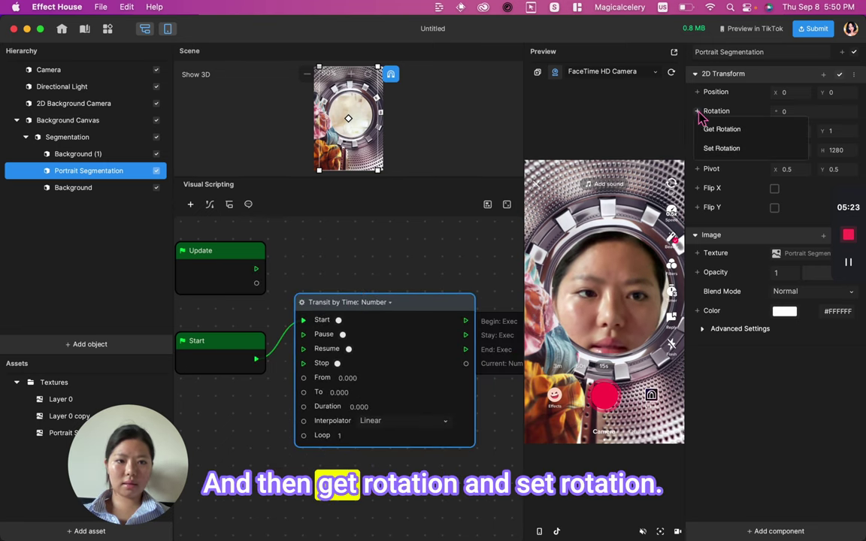
- Add Get Rotation and Set Rotation nodes for Portrait Segmentation, and connect Transit by Time's Stay output to the Set input
left_click(718, 130)
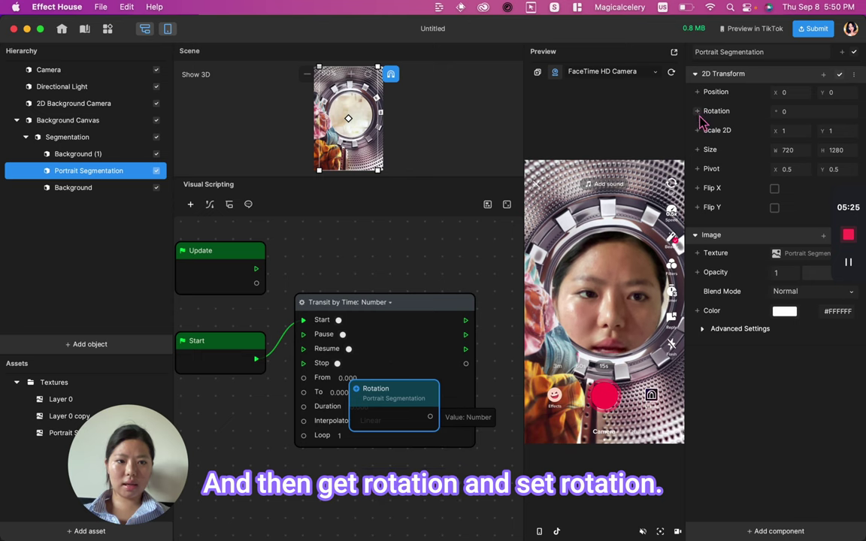
left_click(699, 112)
left_click(716, 148)
left_click_drag(405, 396, 543, 325)
scroll(445, 361, "right", 1)
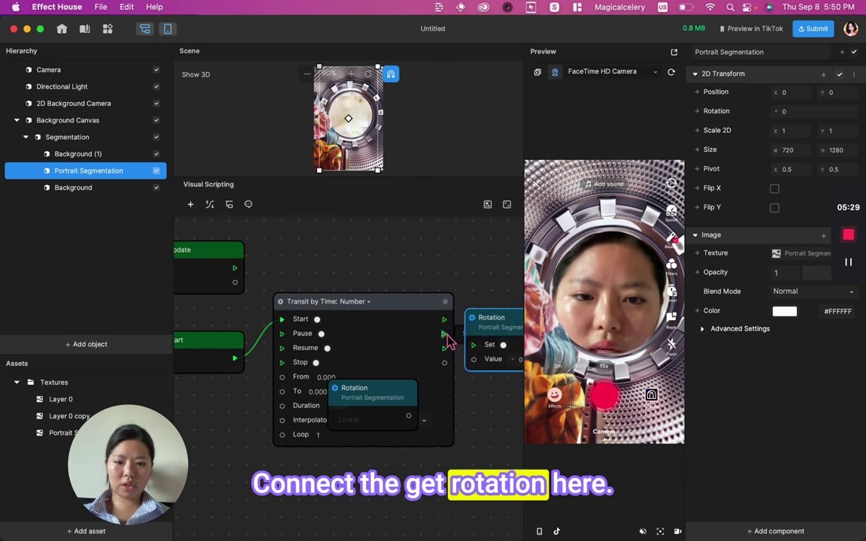
left_click_drag(444, 333, 473, 344)
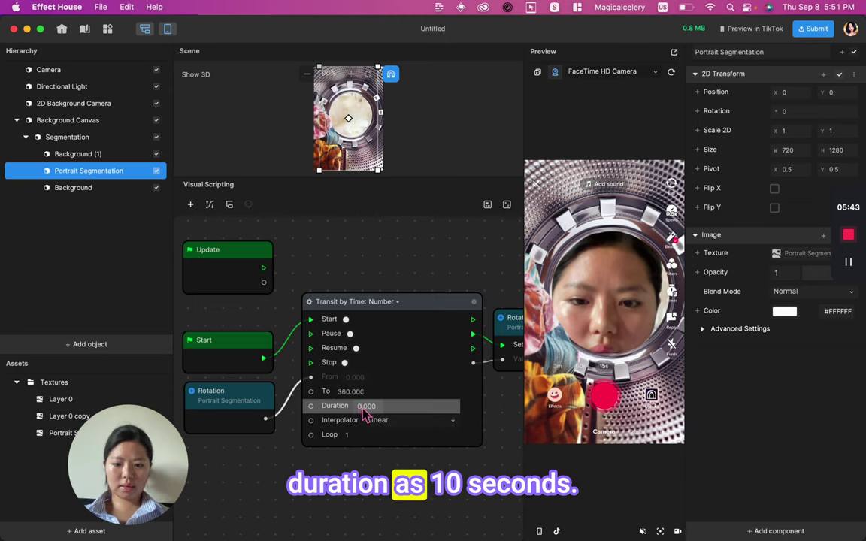
- Set the Transit by Time node's duration to 10 and its loop count to 1000000
left_click(357, 442)
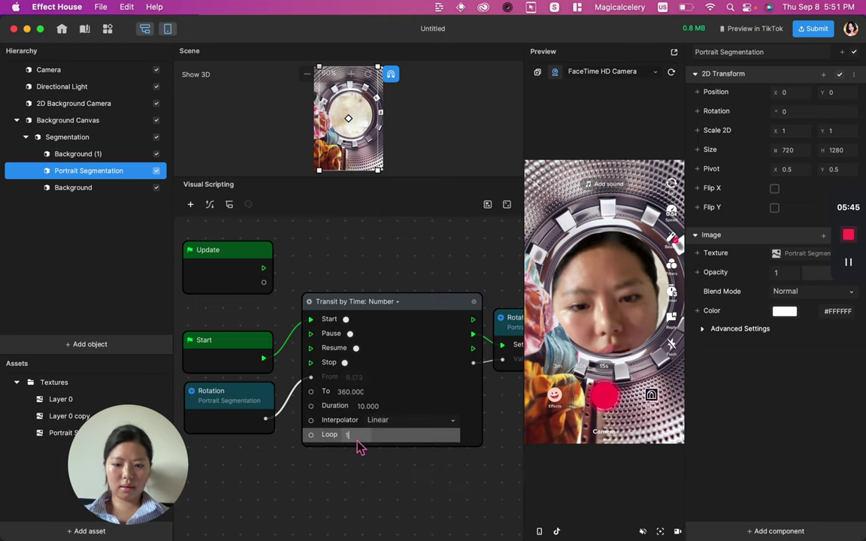
type("000000")
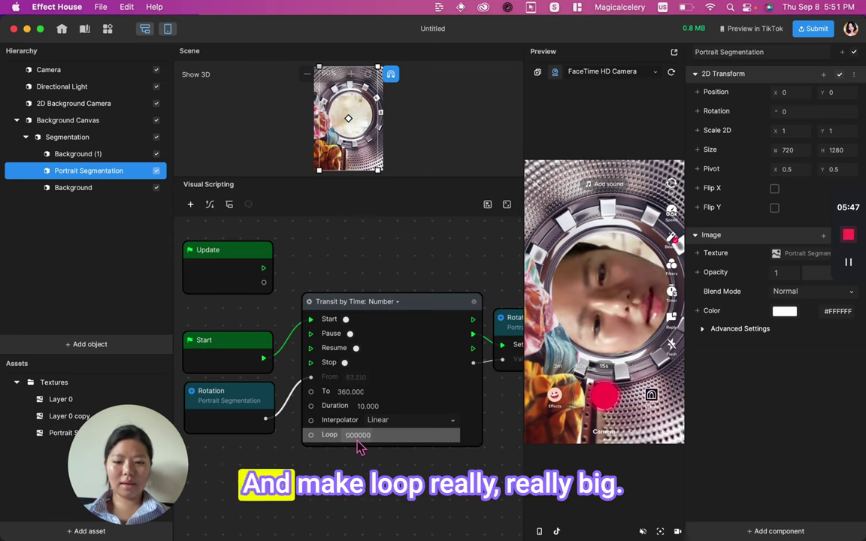
left_click(386, 458)
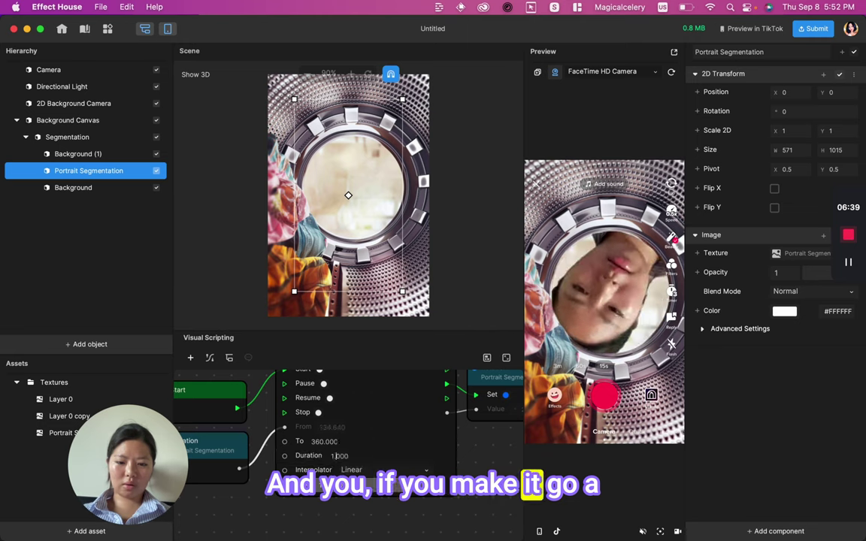
type("000000")
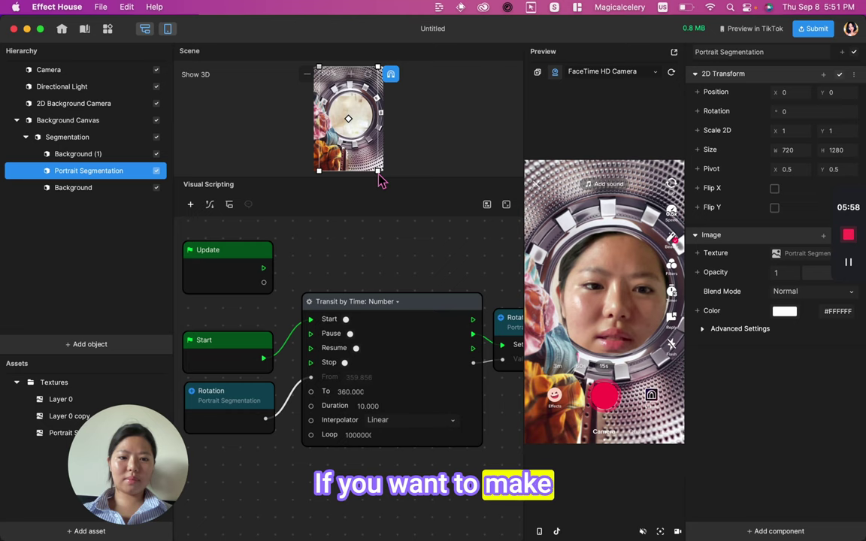
- Enlarge the scene view and shrink Portrait Segmentation to 571 by 1015, centred in the washing machine opening
left_click_drag(392, 183, 389, 272)
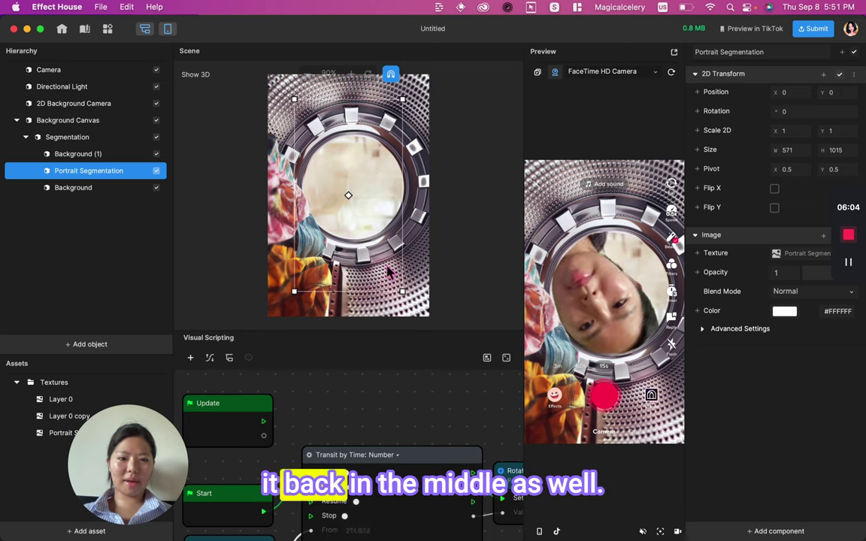